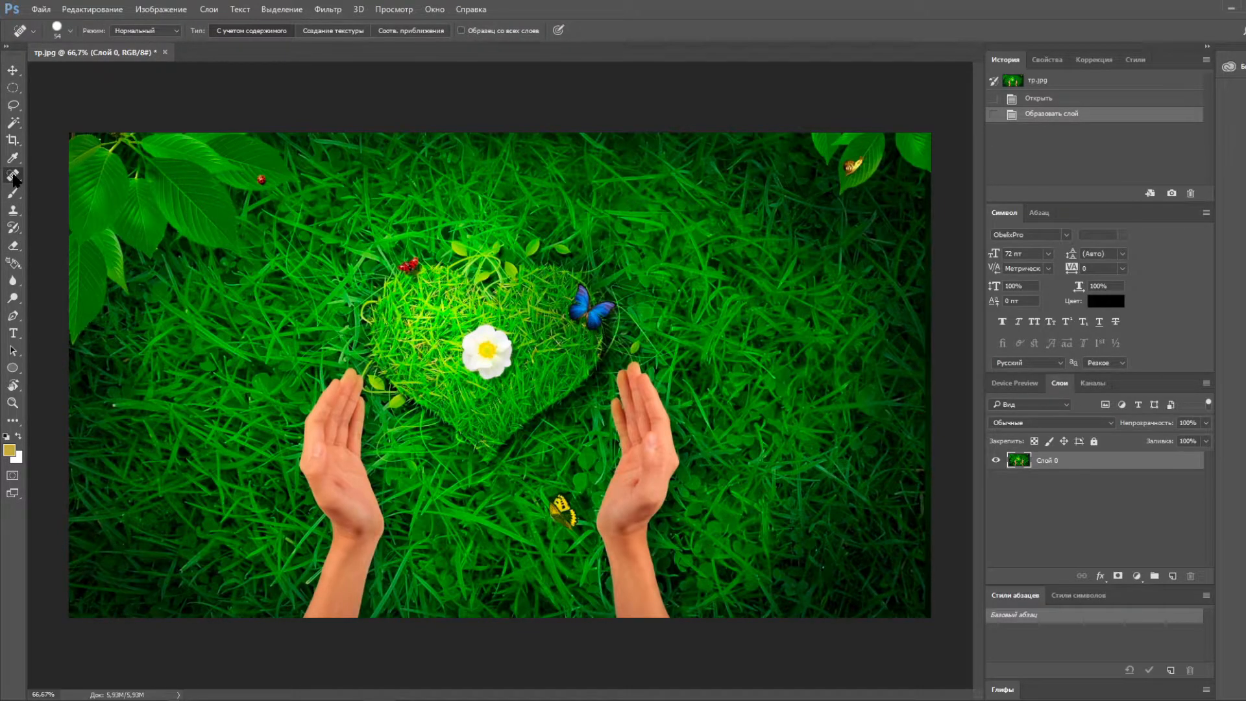
- Remove the white flower on the grass heart and the yellow butterfly below it with the Spot Healing Brush at size 70
{"action": "right_click", "coordinate": [13, 176]}
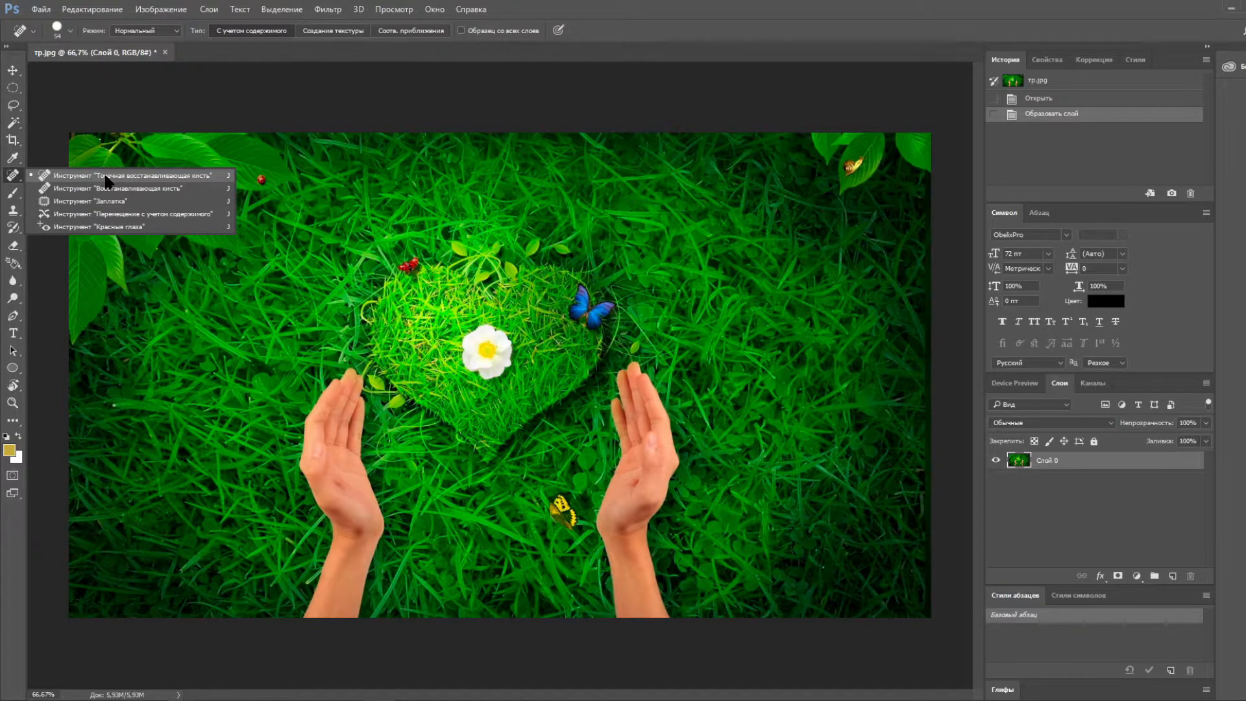
{"action": "left_click", "coordinate": [12, 177]}
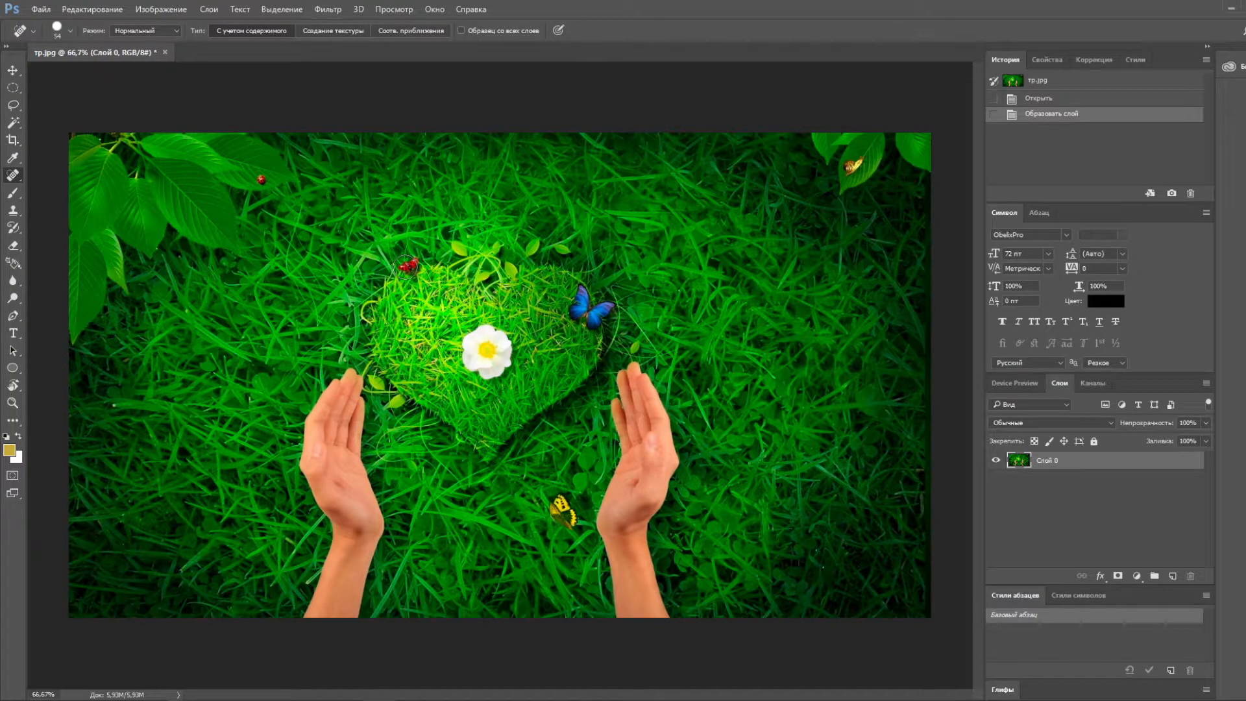
{"action": "key", "text": "bracketright"}
{"action": "key", "text": "bracketright"}
{"action": "key", "text": "bracketleft"}
{"action": "key", "text": "bracketright"}
{"action": "mouse_move", "coordinate": [486, 334]}
{"action": "left_mouse_down"}
{"action": "mouse_move", "coordinate": [462, 337]}
{"action": "mouse_move", "coordinate": [467, 365]}
{"action": "mouse_move", "coordinate": [490, 375]}
{"action": "mouse_move", "coordinate": [509, 345]}
{"action": "mouse_move", "coordinate": [494, 328]}
{"action": "mouse_move", "coordinate": [476, 358]}
{"action": "left_mouse_up"}
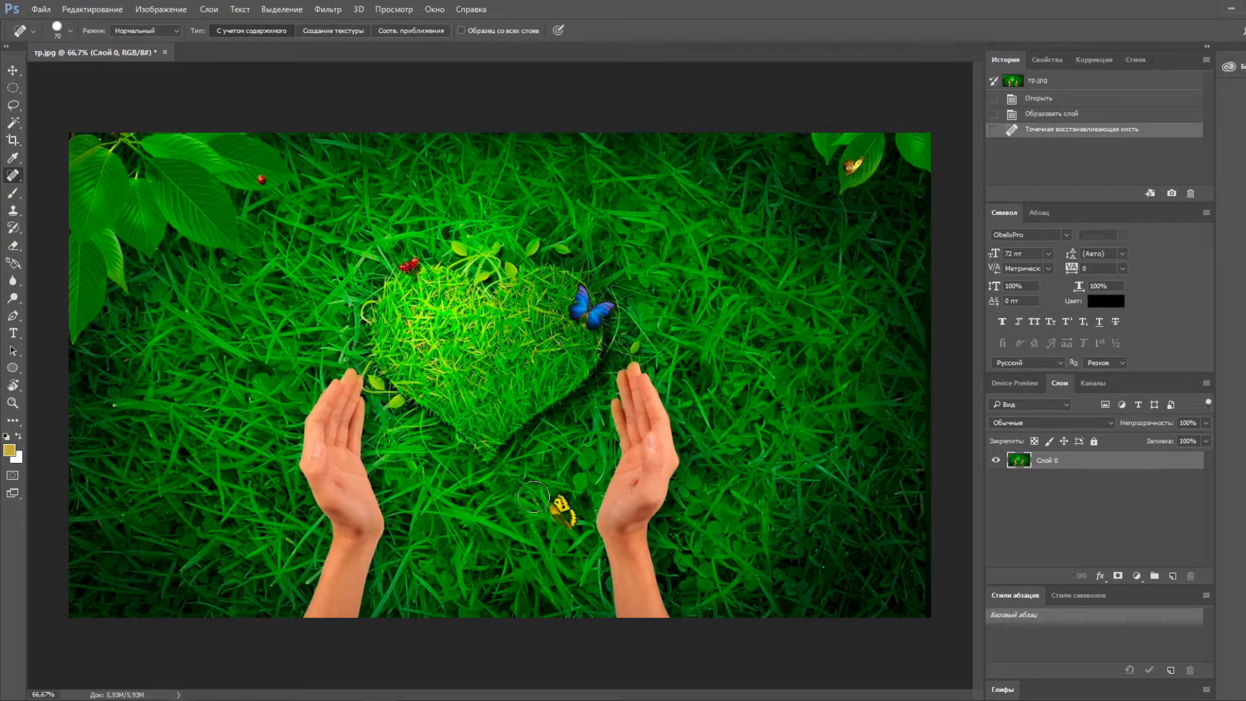
{"action": "mouse_move", "coordinate": [553, 494]}
{"action": "left_mouse_down"}
{"action": "mouse_move", "coordinate": [571, 519]}
{"action": "mouse_move", "coordinate": [552, 519]}
{"action": "left_mouse_up"}
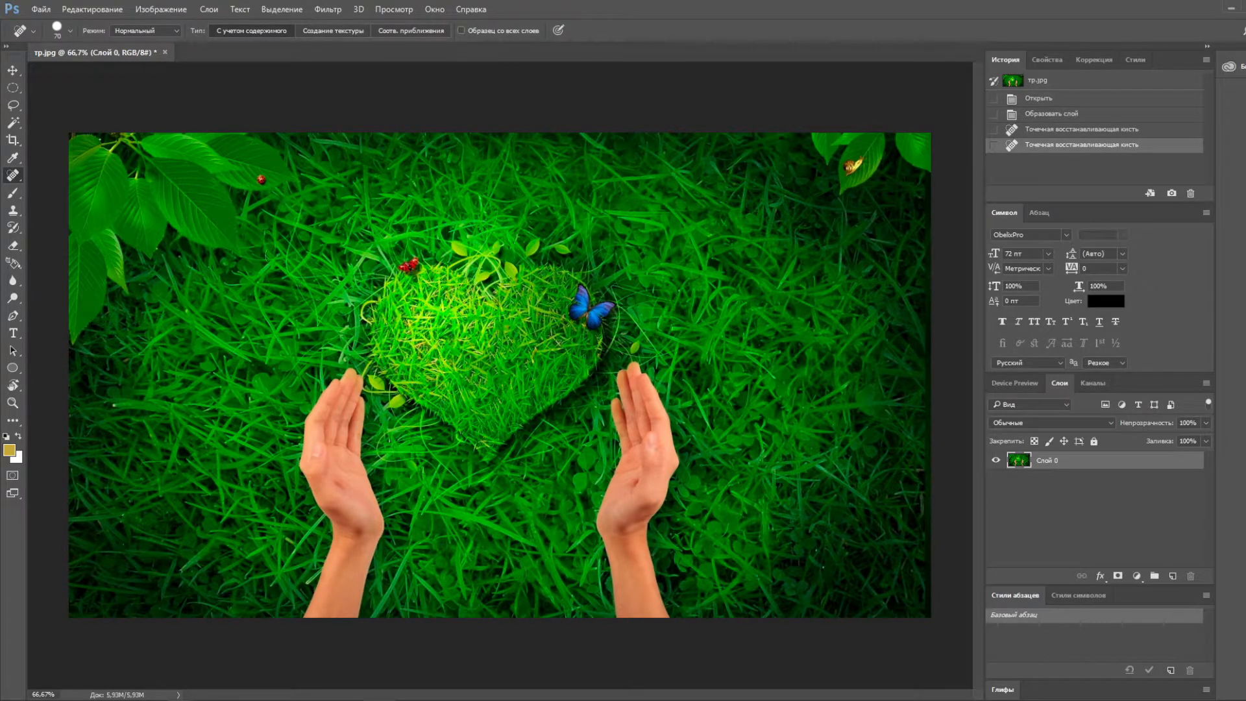
- Heal away the red ladybug on the heart's edge and the small loose leaves at the heart's upper right and above the right hand
{"action": "left_click", "coordinate": [261, 175]}
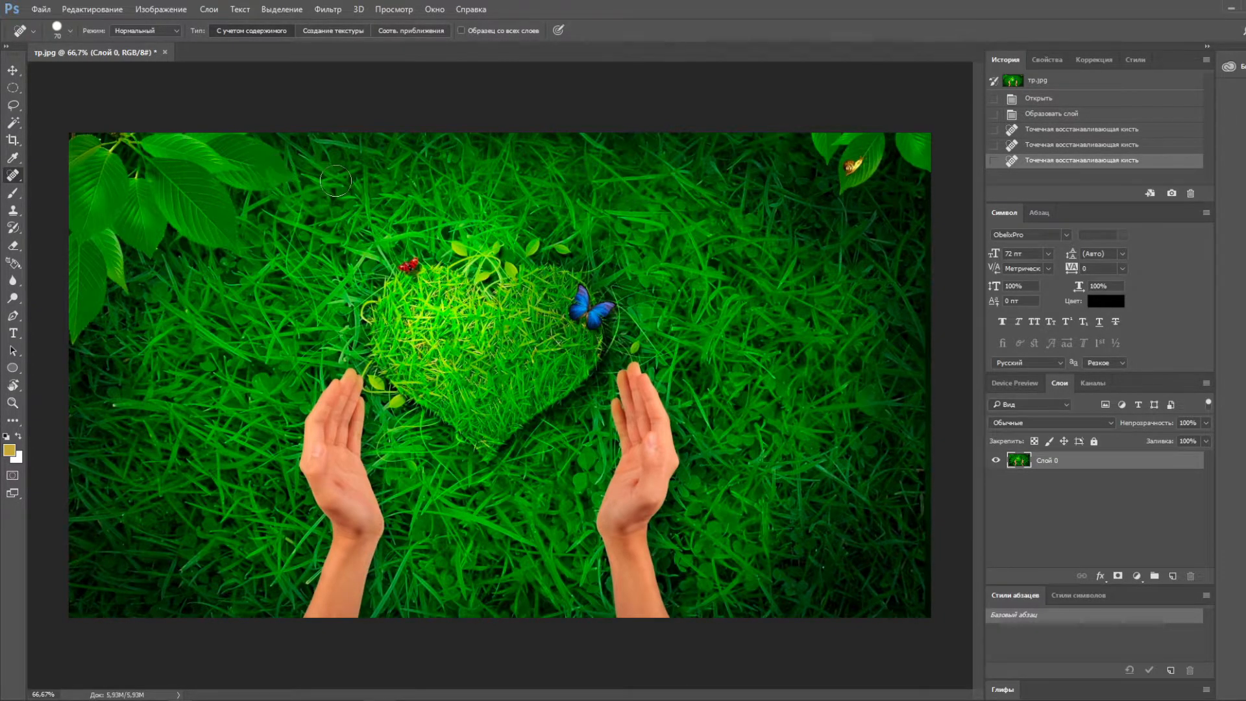
{"action": "key", "text": "ctrl+z"}
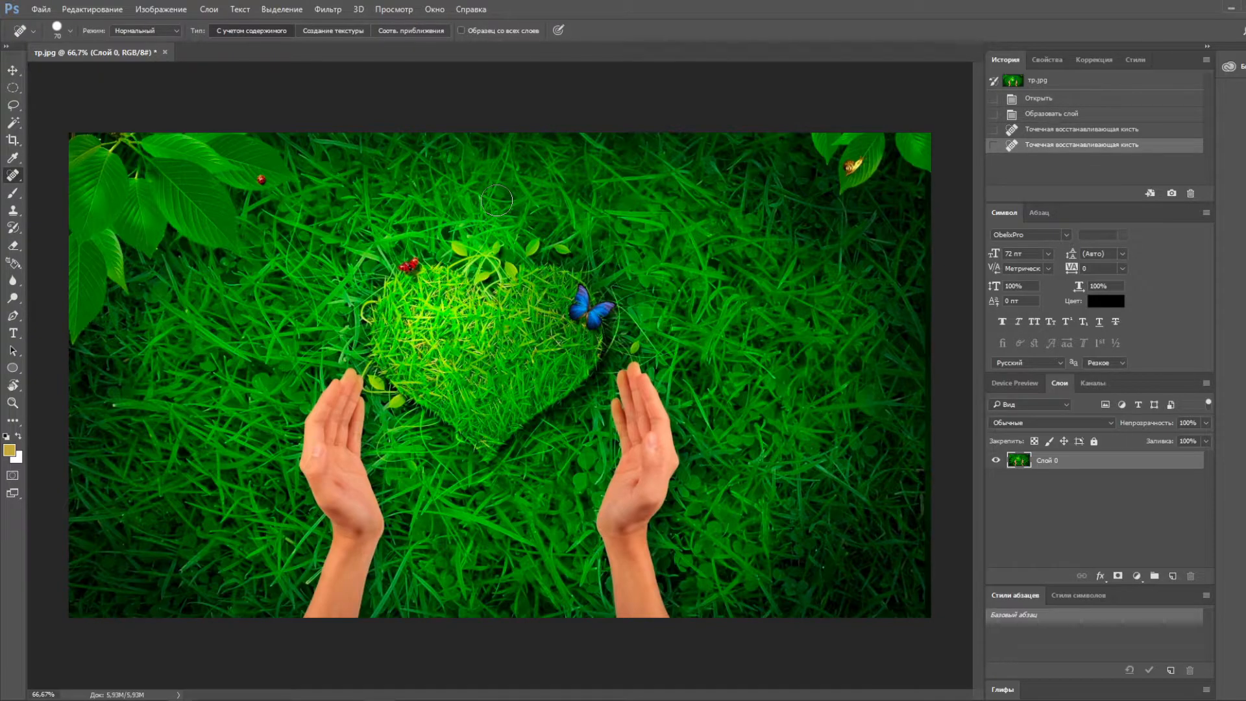
{"action": "left_click", "coordinate": [412, 271]}
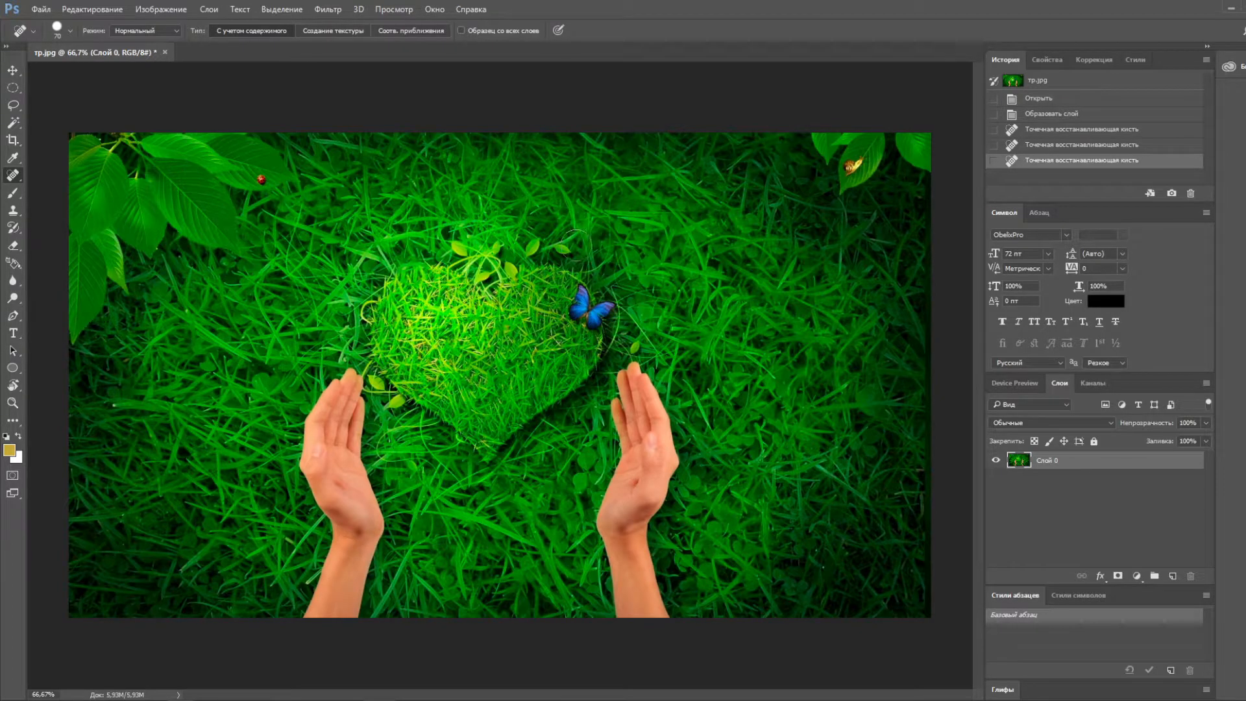
{"action": "left_click", "coordinate": [565, 249]}
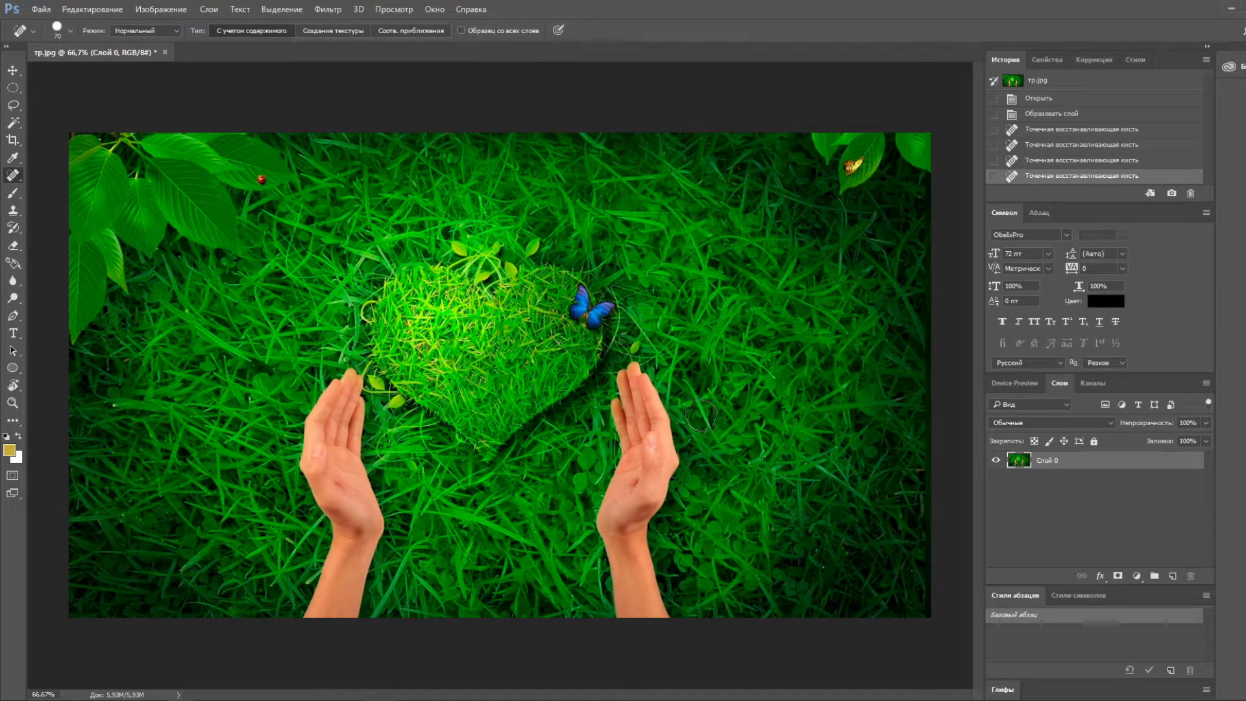
{"action": "left_click", "coordinate": [533, 245]}
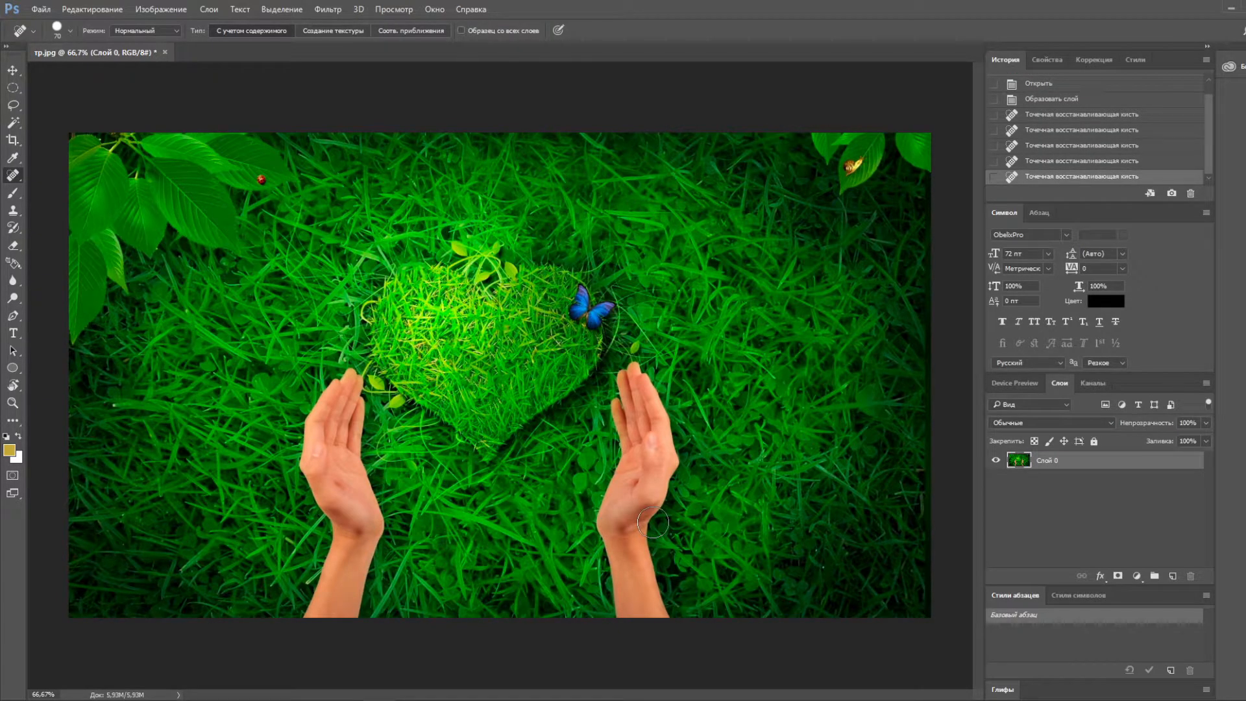
{"action": "left_click", "coordinate": [644, 345]}
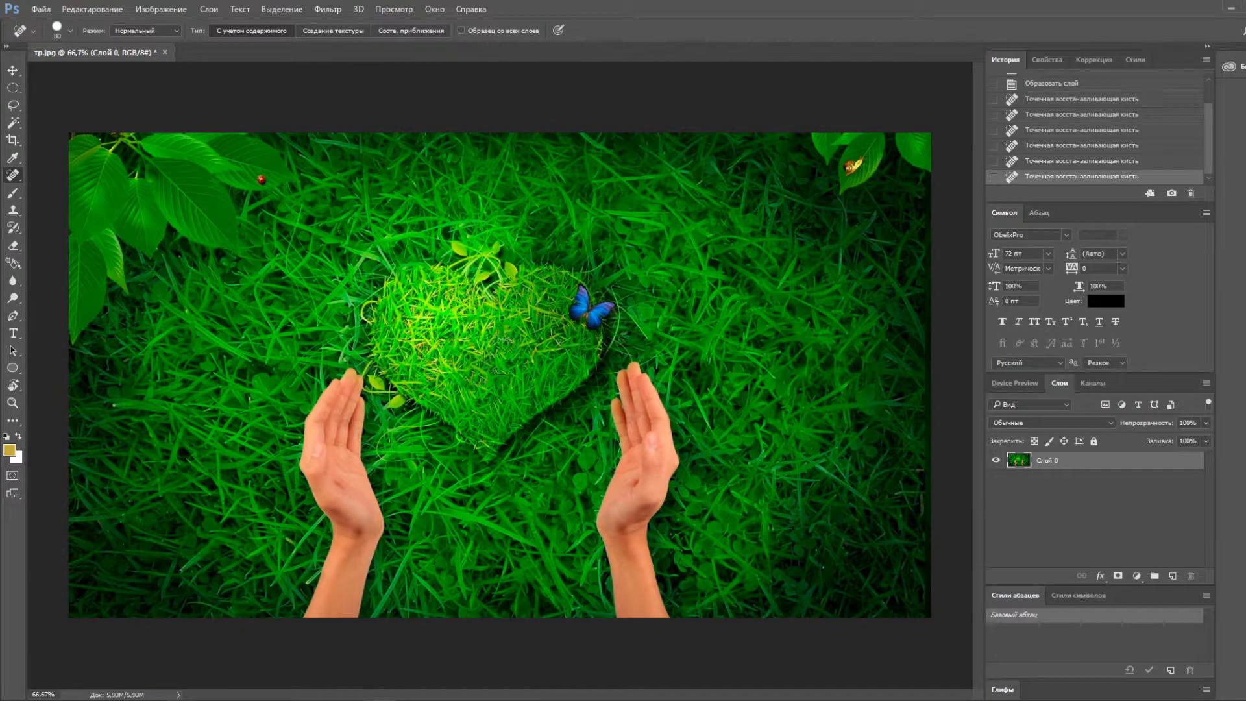
- Enlarge the healing brush to 90 and paint out both hands, cleaning up the grass where the left hand was
{"action": "key", "text": "bracketright"}
{"action": "key", "text": "bracketright"}
{"action": "mouse_move", "coordinate": [637, 368]}
{"action": "left_mouse_down"}
{"action": "mouse_move", "coordinate": [621, 419]}
{"action": "mouse_move", "coordinate": [652, 383]}
{"action": "mouse_move", "coordinate": [664, 489]}
{"action": "mouse_move", "coordinate": [631, 461]}
{"action": "mouse_move", "coordinate": [595, 490]}
{"action": "mouse_move", "coordinate": [620, 618]}
{"action": "mouse_move", "coordinate": [615, 506]}
{"action": "mouse_move", "coordinate": [630, 455]}
{"action": "mouse_move", "coordinate": [665, 603]}
{"action": "mouse_move", "coordinate": [658, 615]}
{"action": "mouse_move", "coordinate": [660, 483]}
{"action": "mouse_move", "coordinate": [638, 399]}
{"action": "left_mouse_up"}
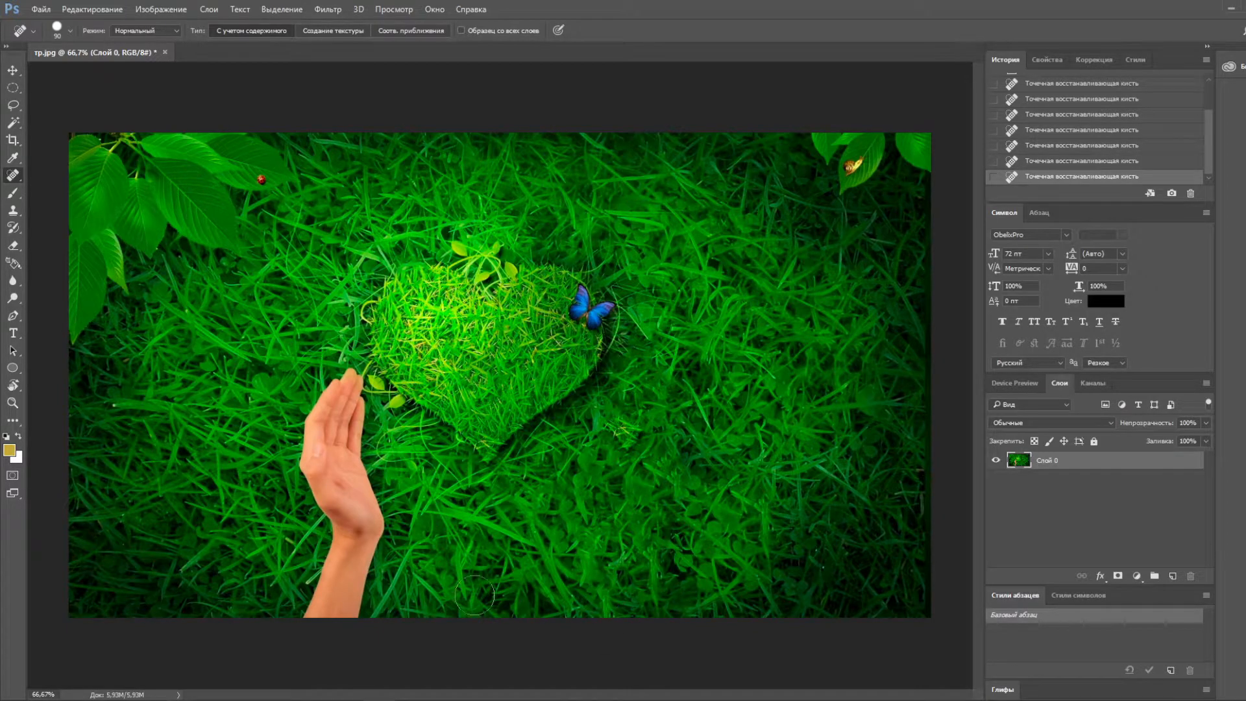
{"action": "mouse_move", "coordinate": [323, 616]}
{"action": "left_mouse_down"}
{"action": "mouse_move", "coordinate": [336, 552]}
{"action": "mouse_move", "coordinate": [329, 512]}
{"action": "mouse_move", "coordinate": [318, 572]}
{"action": "mouse_move", "coordinate": [336, 623]}
{"action": "mouse_move", "coordinate": [372, 536]}
{"action": "mouse_move", "coordinate": [347, 381]}
{"action": "mouse_move", "coordinate": [306, 427]}
{"action": "mouse_move", "coordinate": [292, 475]}
{"action": "mouse_move", "coordinate": [352, 532]}
{"action": "mouse_move", "coordinate": [335, 429]}
{"action": "mouse_move", "coordinate": [323, 506]}
{"action": "left_mouse_up"}
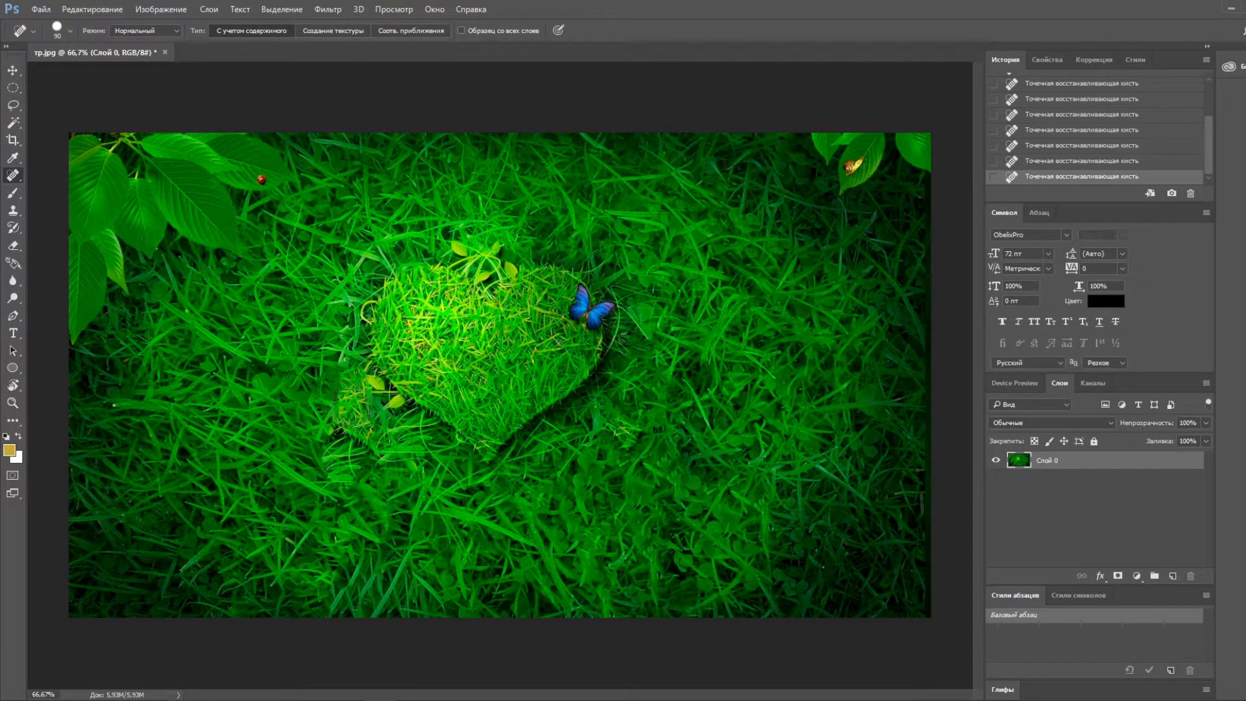
{"action": "mouse_move", "coordinate": [373, 462]}
{"action": "left_mouse_down"}
{"action": "mouse_move", "coordinate": [325, 380]}
{"action": "mouse_move", "coordinate": [356, 394]}
{"action": "mouse_move", "coordinate": [344, 472]}
{"action": "left_mouse_up"}
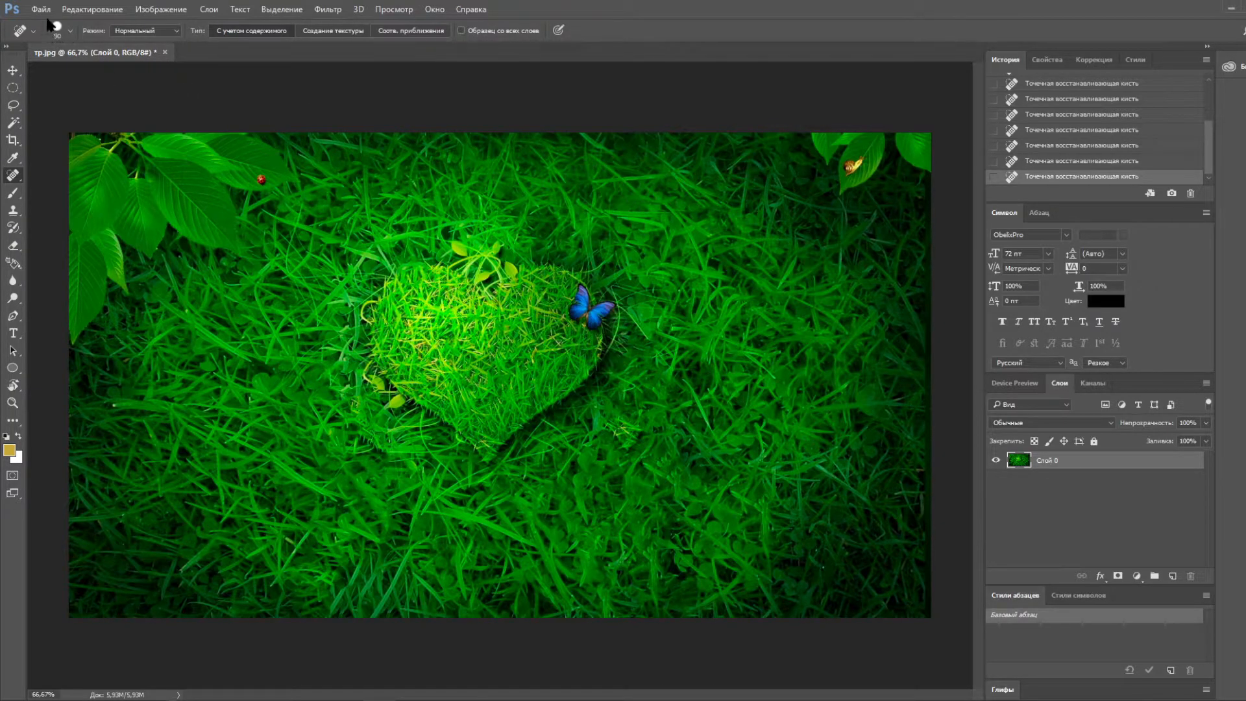
- Close тр.jpg without saving and open d2cd5596b2d3fa2f8b58dd81ba3306a512_resize_2000x2000_same_0b918e.jpg from the desktop
{"action": "left_click", "coordinate": [165, 52]}
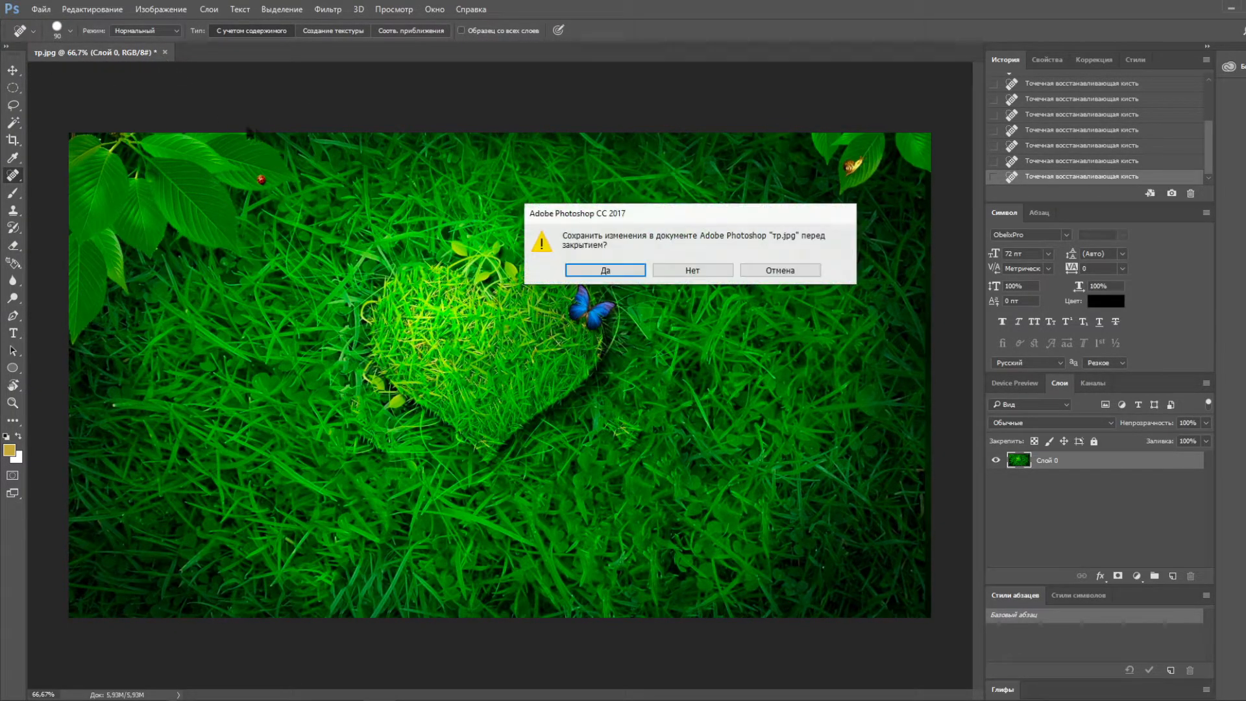
{"action": "left_click", "coordinate": [692, 266]}
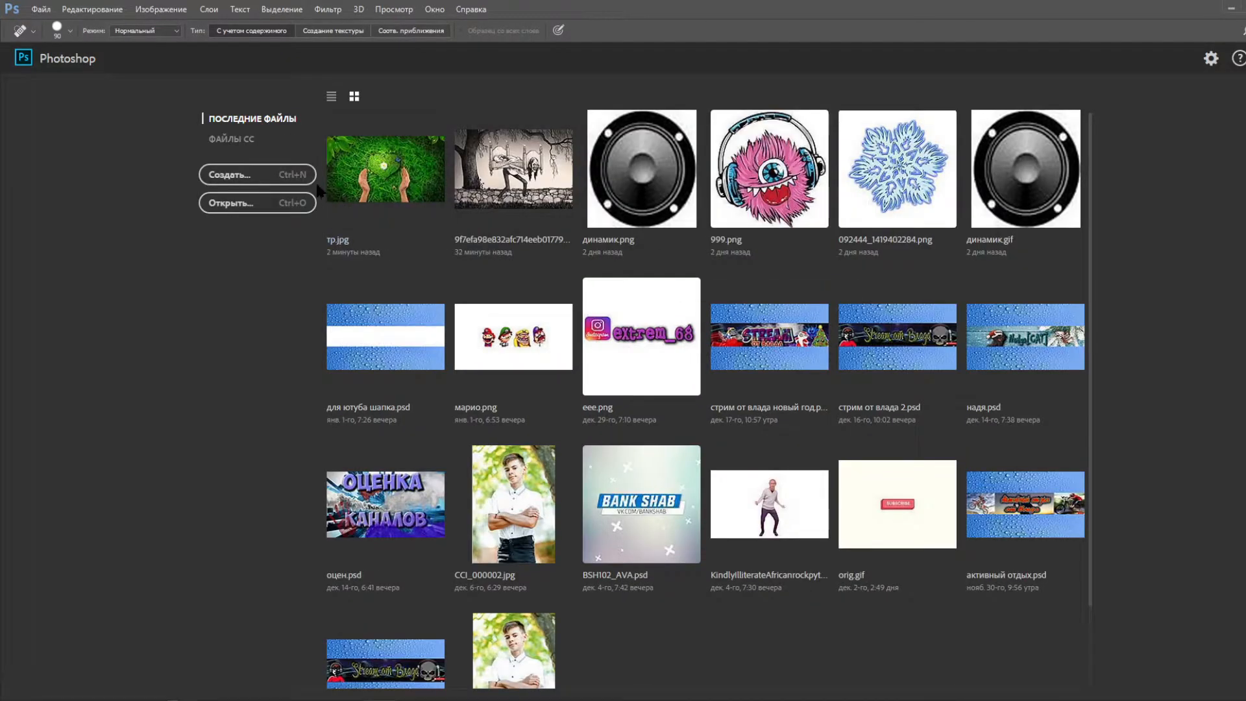
{"action": "left_click", "coordinate": [254, 205]}
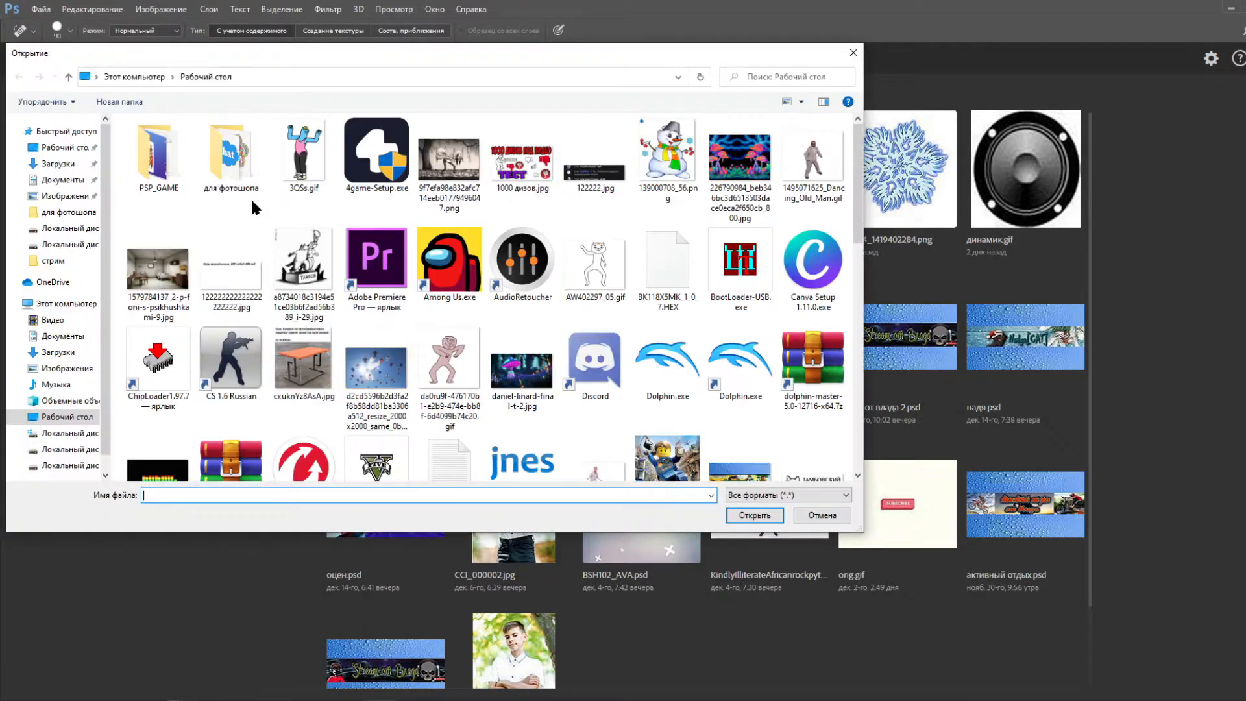
{"action": "scroll", "coordinate": [411, 231], "scroll_direction": "down", "scroll_amount": 2}
{"action": "left_click", "coordinate": [367, 220]}
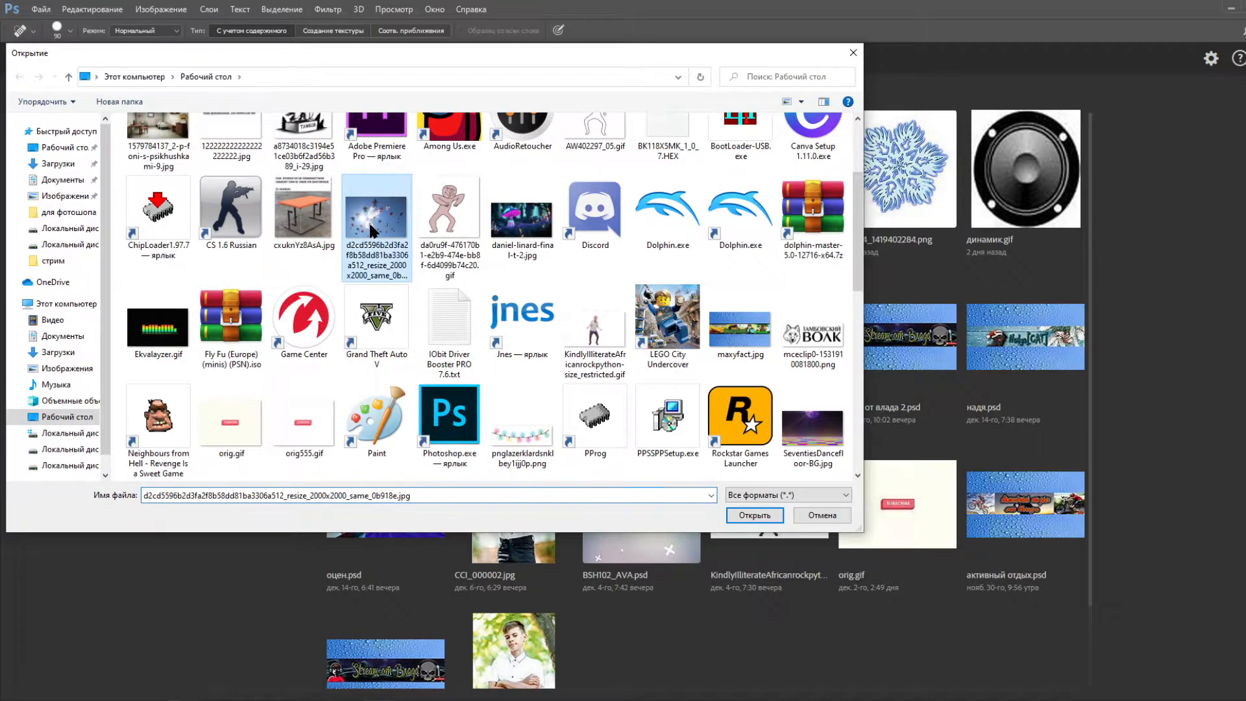
{"action": "left_click", "coordinate": [746, 515]}
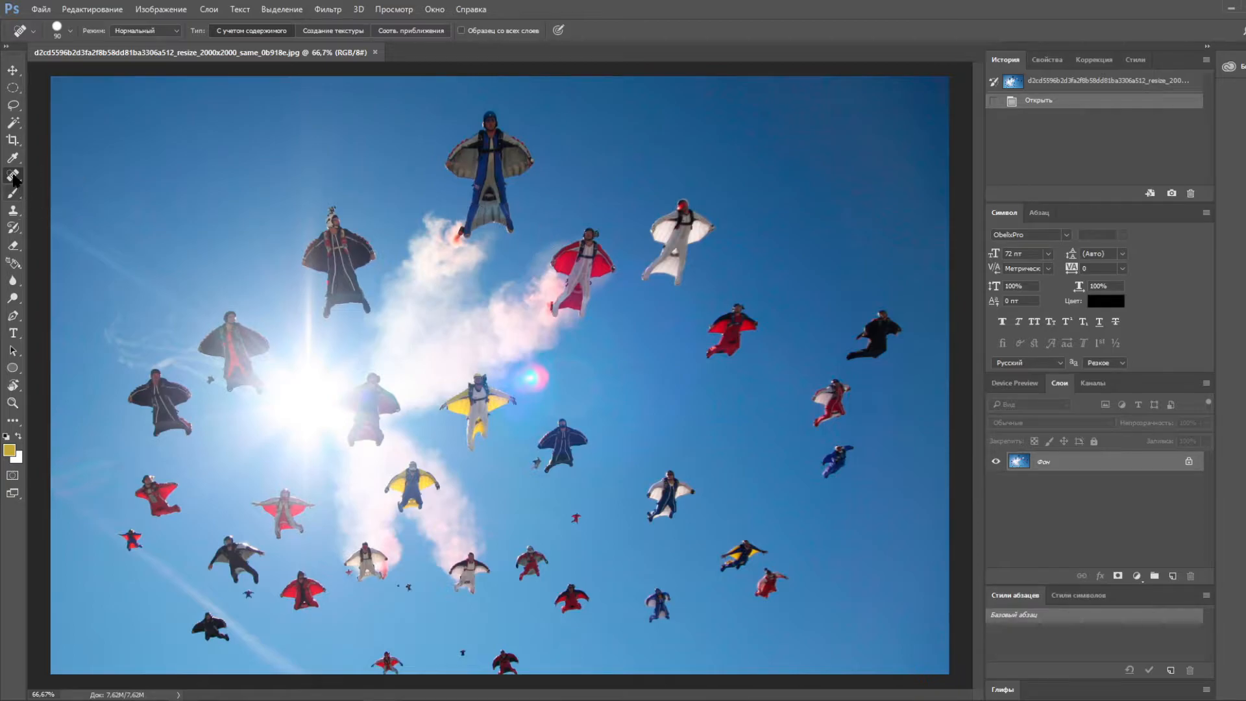
- Remove the black wingsuit flyer at the photo's far right, the tiny distant ones near the lower middle, and the small red ones at lower right and lower left
{"action": "mouse_move", "coordinate": [901, 305]}
{"action": "left_mouse_down"}
{"action": "mouse_move", "coordinate": [860, 338]}
{"action": "mouse_move", "coordinate": [863, 353]}
{"action": "mouse_move", "coordinate": [898, 311]}
{"action": "left_mouse_up"}
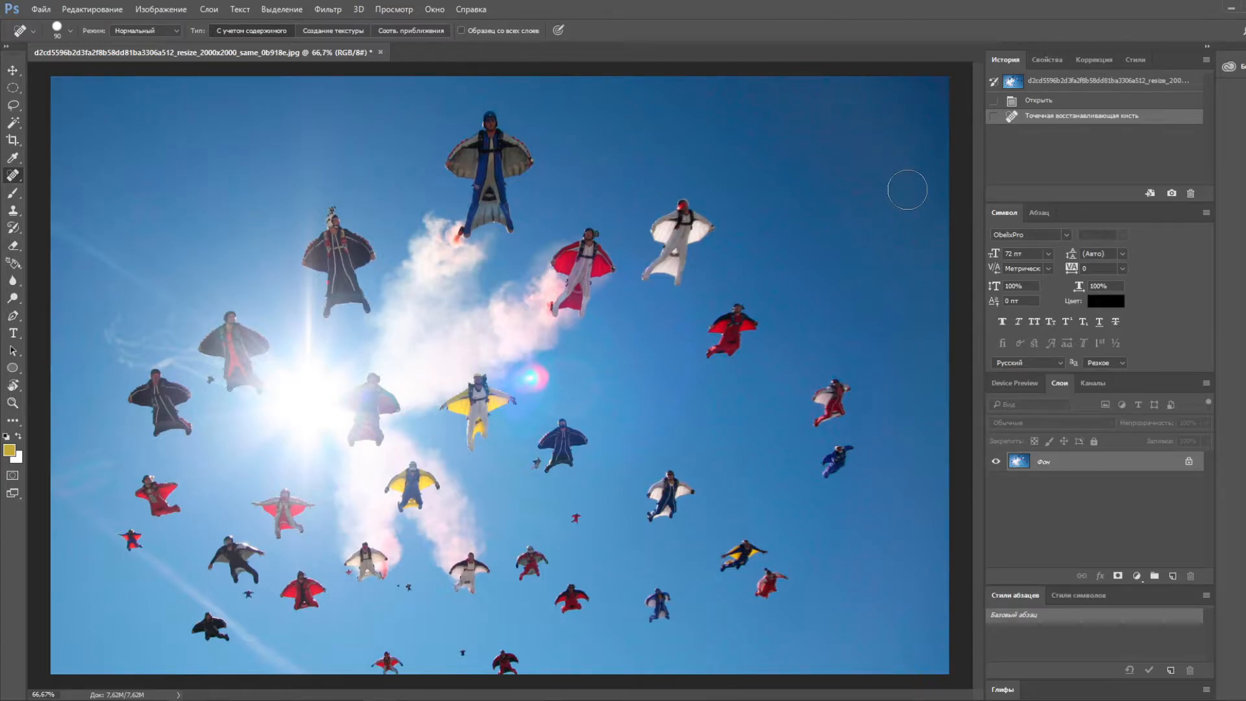
{"action": "left_click", "coordinate": [580, 522]}
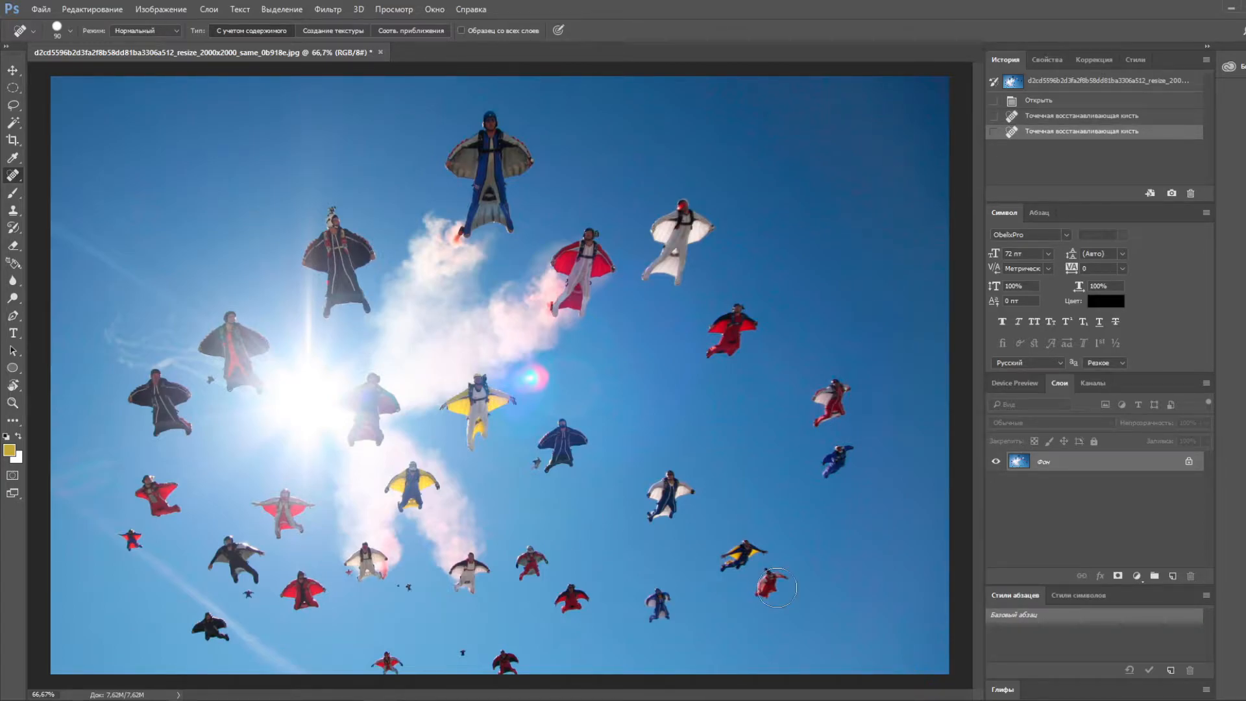
{"action": "left_click", "coordinate": [461, 652]}
{"action": "left_click", "coordinate": [402, 588]}
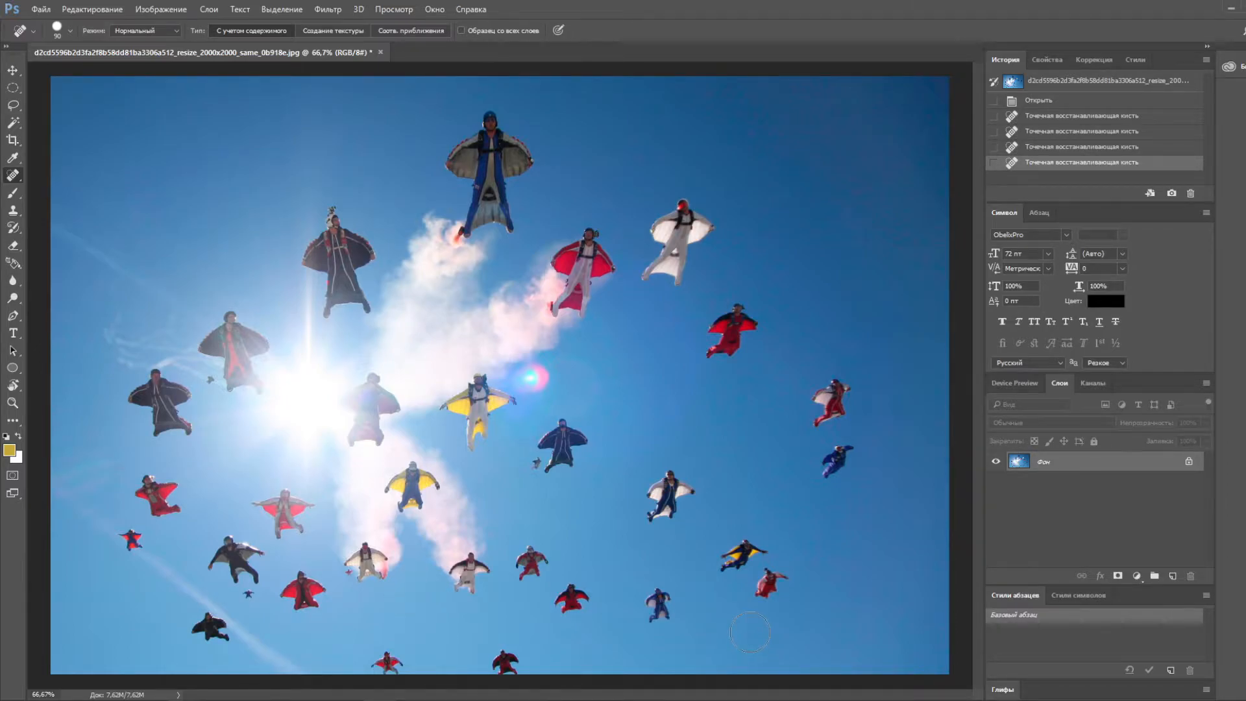
{"action": "left_click", "coordinate": [772, 580]}
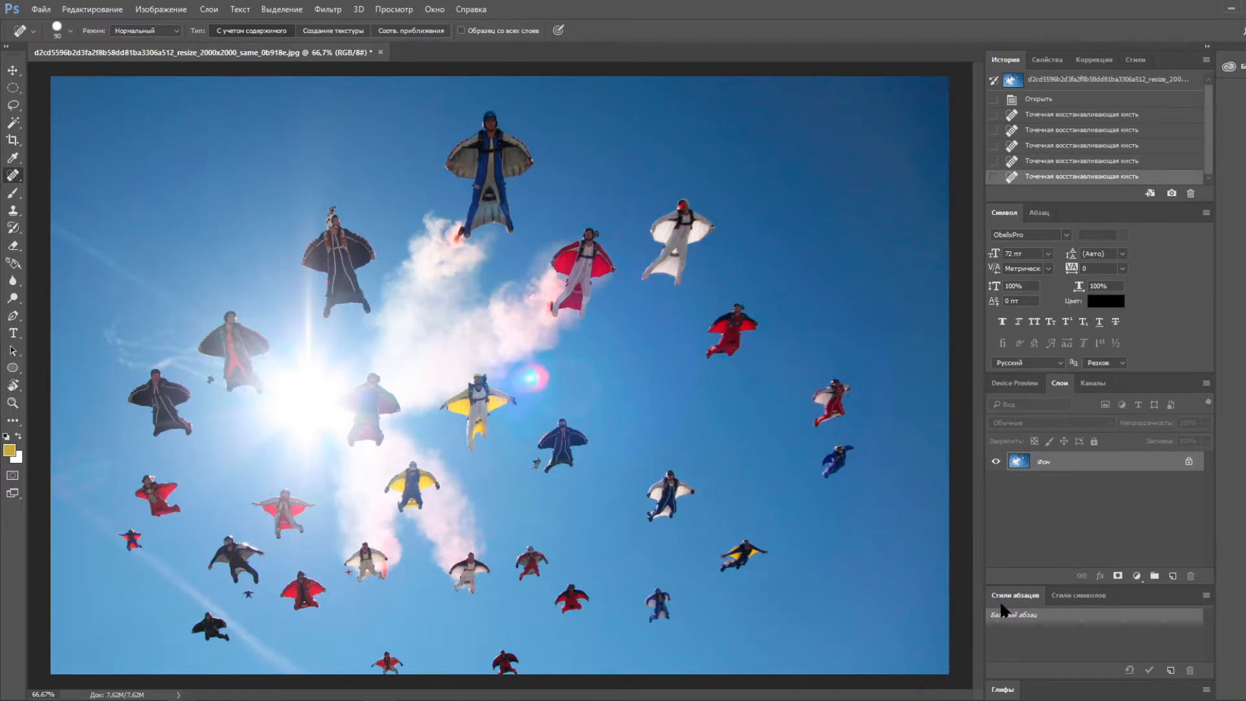
{"action": "left_click", "coordinate": [131, 543]}
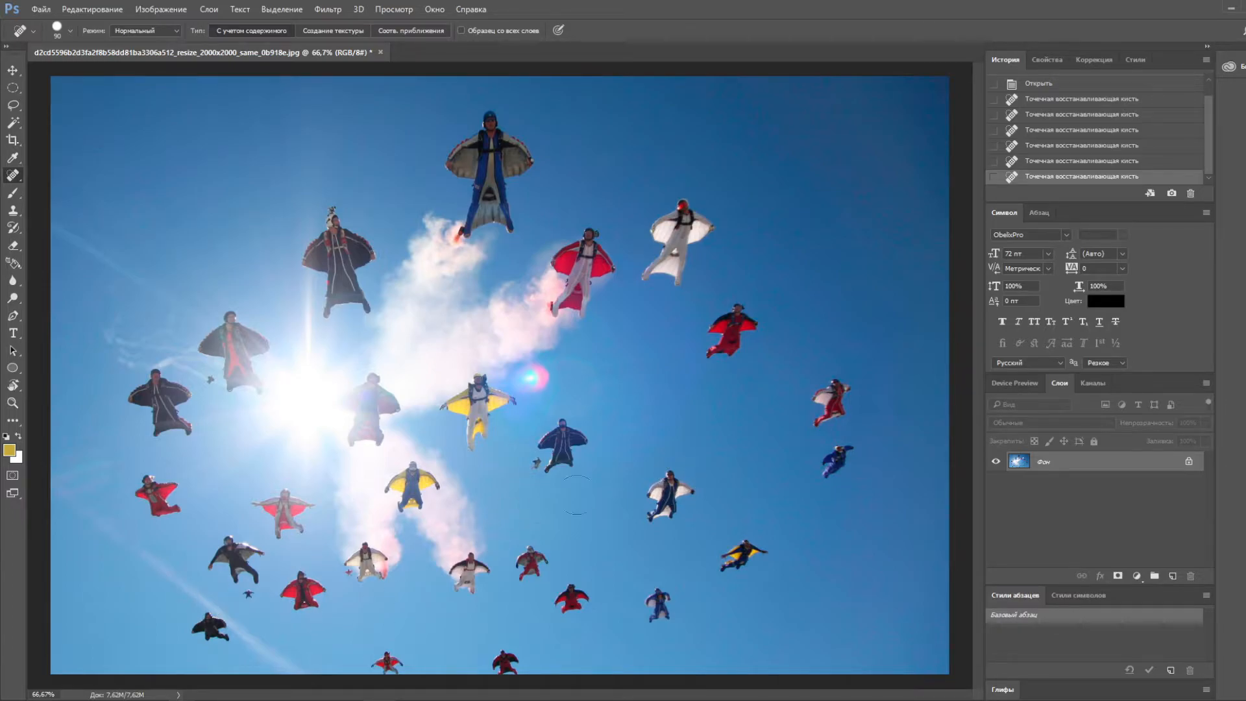
- Heal out the blue, black-and-yellow and red wingsuit flyers in the lower right part of the sky, leaving the upper ones
{"action": "mouse_move", "coordinate": [671, 470]}
{"action": "left_mouse_down"}
{"action": "mouse_move", "coordinate": [685, 505]}
{"action": "mouse_move", "coordinate": [650, 528]}
{"action": "mouse_move", "coordinate": [657, 473]}
{"action": "left_mouse_up"}
{"action": "left_click", "coordinate": [665, 500]}
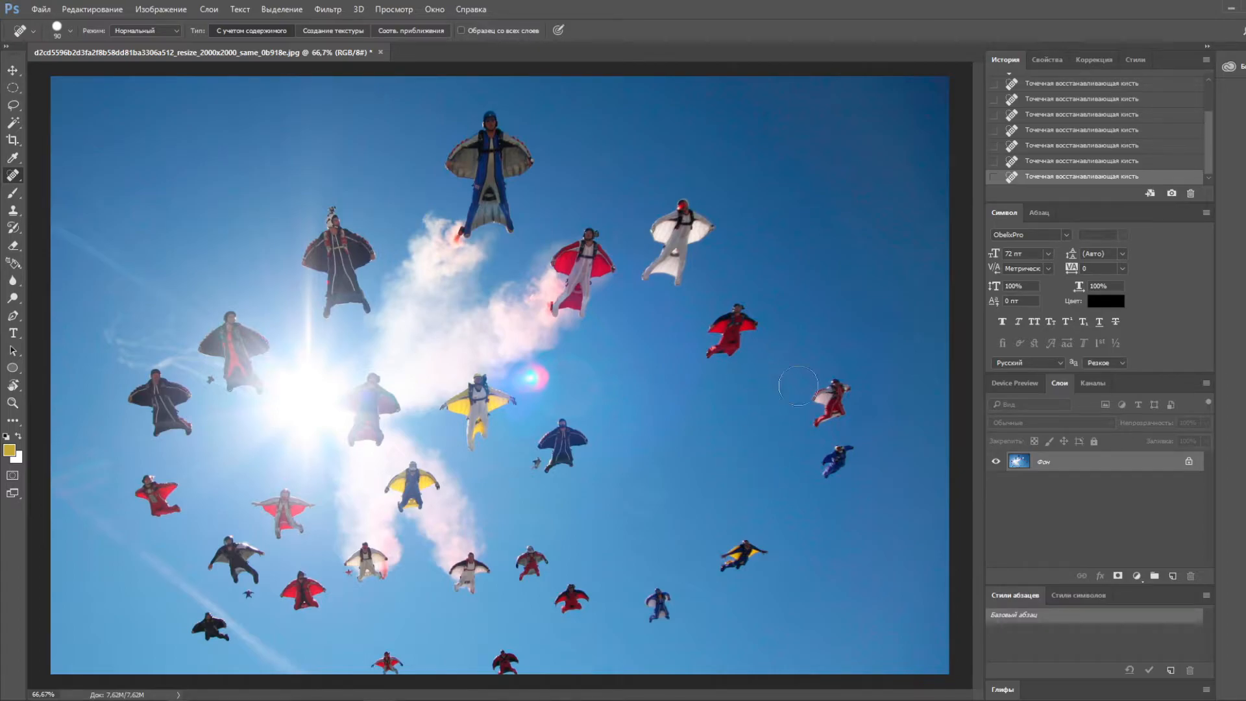
{"action": "left_click_drag", "start_coordinate": [856, 454], "coordinate": [837, 473]}
{"action": "left_click_drag", "start_coordinate": [753, 550], "coordinate": [740, 568]}
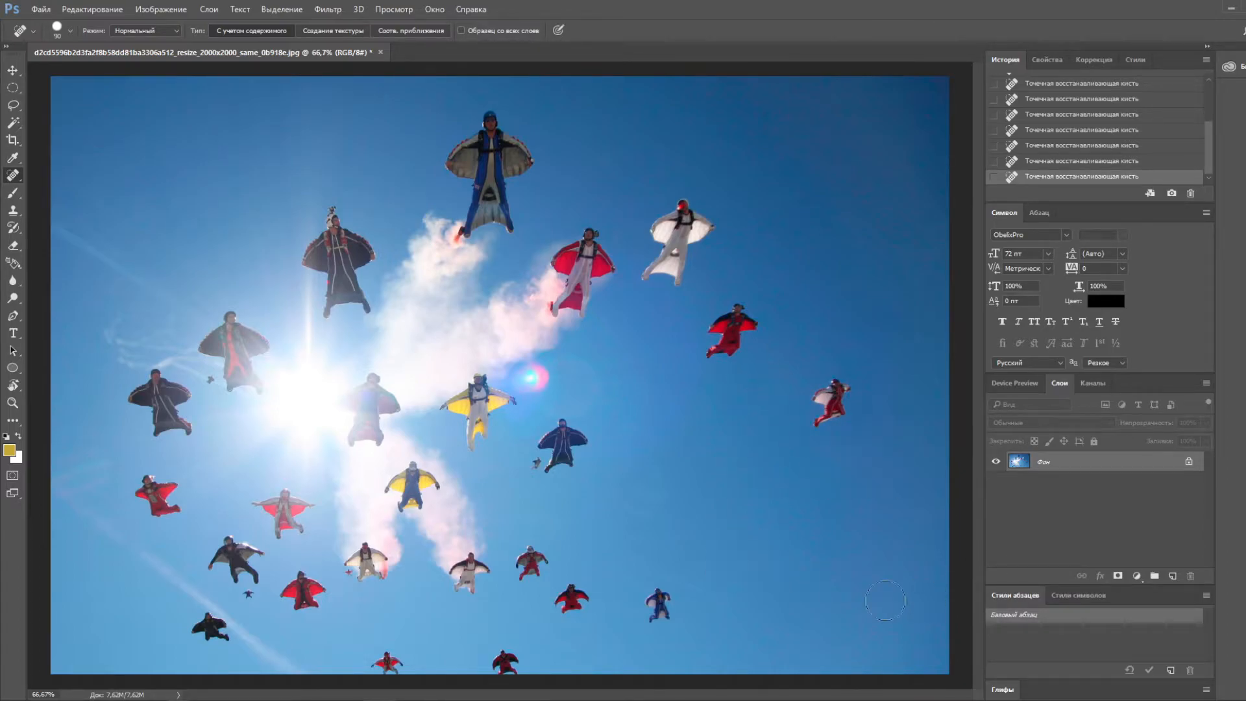
{"action": "left_click_drag", "start_coordinate": [666, 602], "coordinate": [658, 626]}
{"action": "left_click_drag", "start_coordinate": [574, 592], "coordinate": [563, 611]}
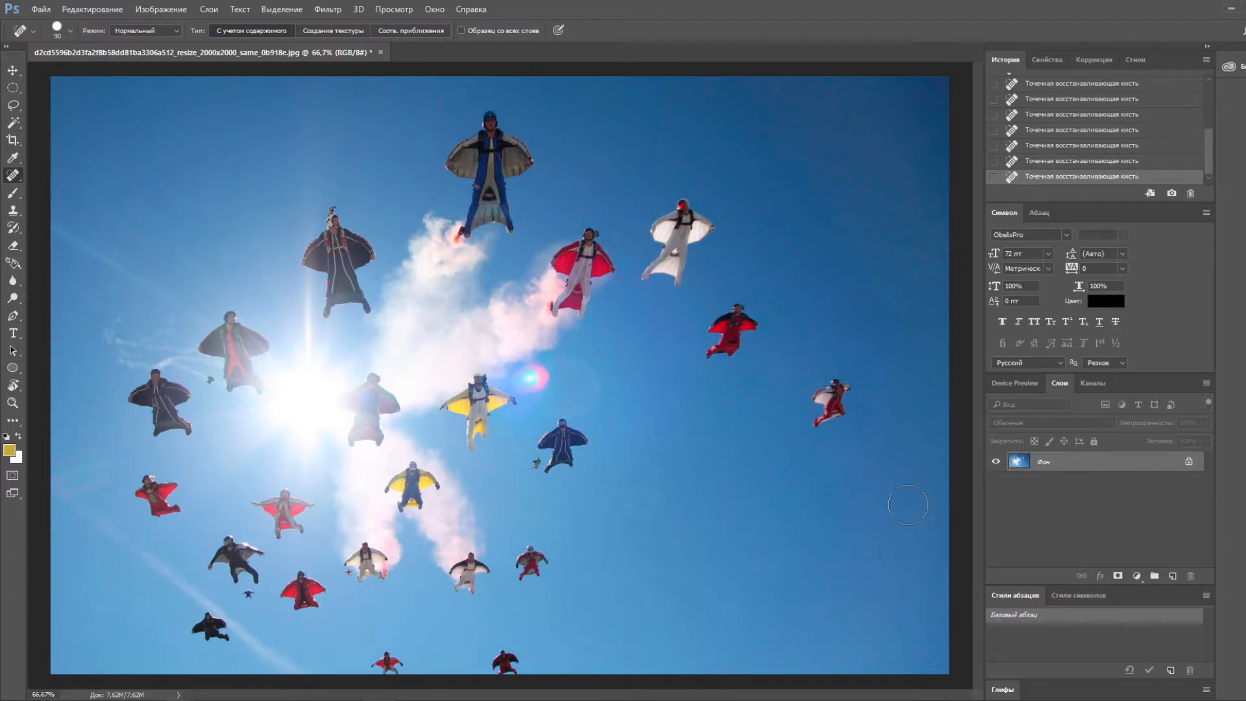
- Paint out the two red wingsuit flyers and the white-suited one in the right half of the sky
{"action": "mouse_move", "coordinate": [817, 374]}
{"action": "left_mouse_down"}
{"action": "mouse_move", "coordinate": [840, 403]}
{"action": "mouse_move", "coordinate": [834, 419]}
{"action": "left_mouse_up"}
{"action": "left_click_drag", "start_coordinate": [746, 311], "coordinate": [712, 343]}
{"action": "mouse_move", "coordinate": [710, 202]}
{"action": "left_mouse_down"}
{"action": "mouse_move", "coordinate": [675, 203]}
{"action": "mouse_move", "coordinate": [657, 244]}
{"action": "mouse_move", "coordinate": [657, 280]}
{"action": "left_mouse_up"}
{"action": "mouse_move", "coordinate": [715, 213]}
{"action": "left_mouse_down"}
{"action": "mouse_move", "coordinate": [670, 241]}
{"action": "mouse_move", "coordinate": [689, 272]}
{"action": "mouse_move", "coordinate": [687, 227]}
{"action": "left_mouse_up"}
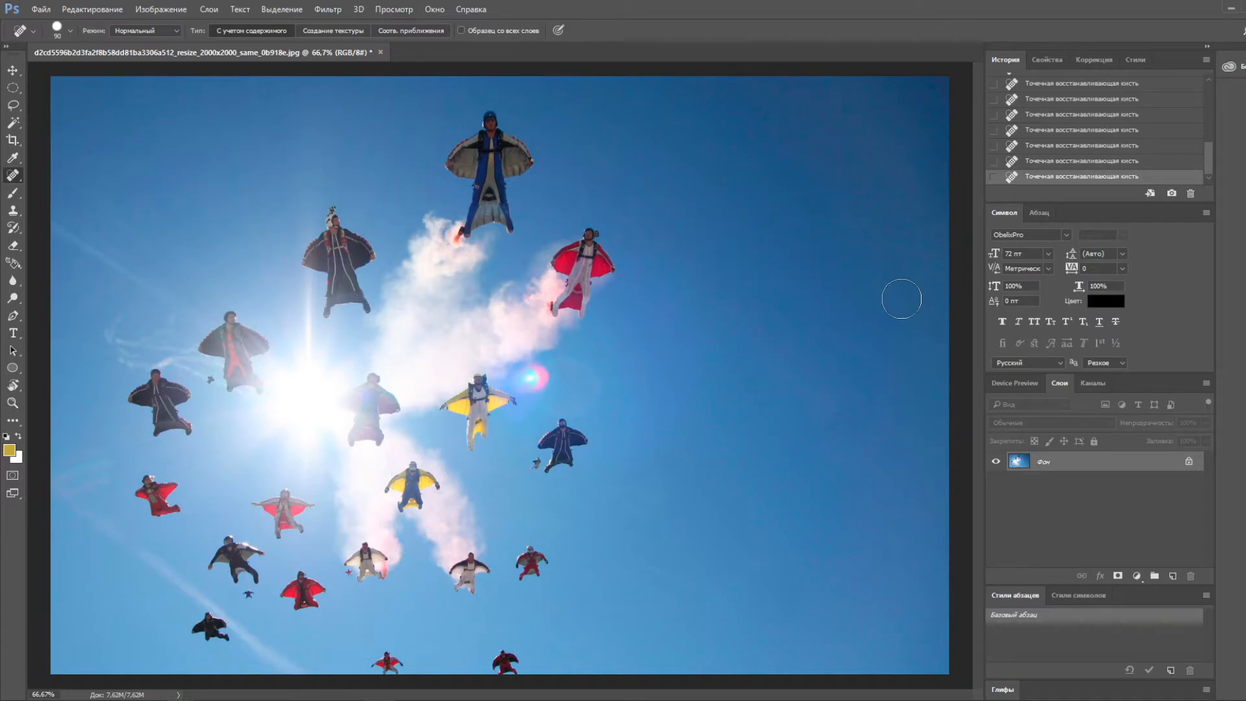
- Remove the red flyer at lower centre, the two along the bottom edge, the black and tiny ones at lower left, and the red one at left
{"action": "left_click_drag", "start_coordinate": [530, 557], "coordinate": [531, 574]}
{"action": "left_click_drag", "start_coordinate": [509, 659], "coordinate": [506, 664]}
{"action": "left_click_drag", "start_coordinate": [388, 659], "coordinate": [389, 663]}
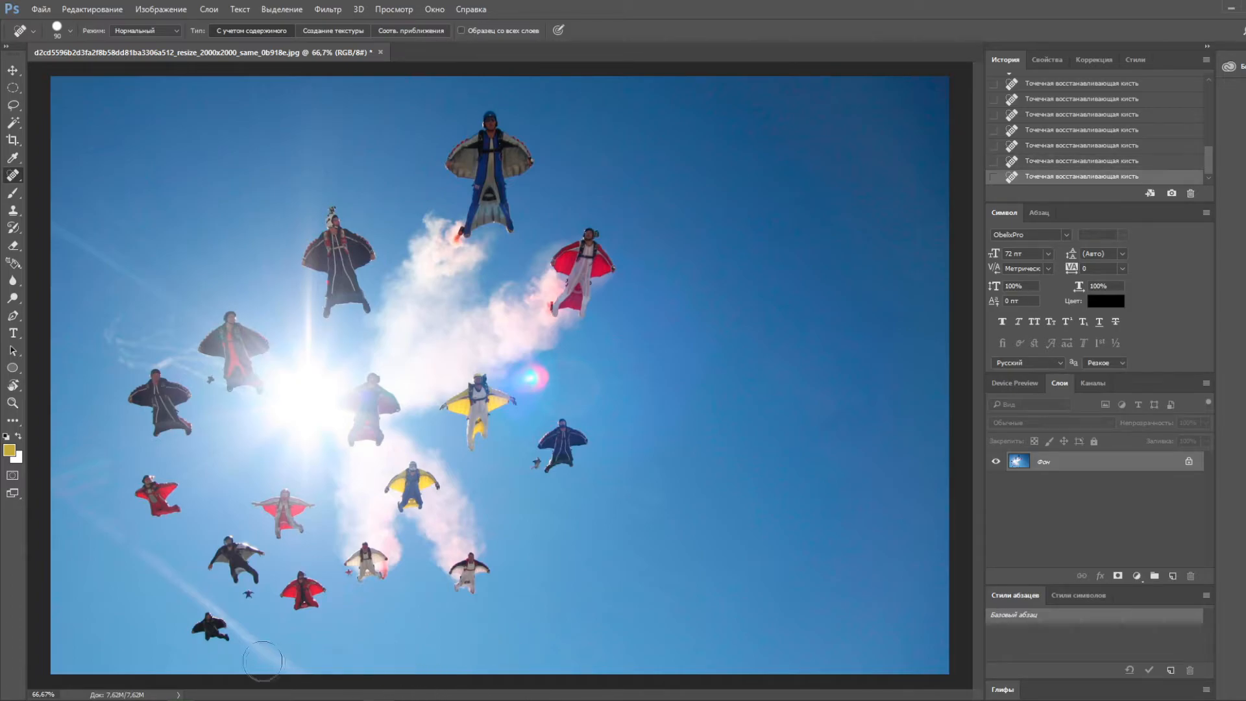
{"action": "left_click_drag", "start_coordinate": [207, 622], "coordinate": [214, 639]}
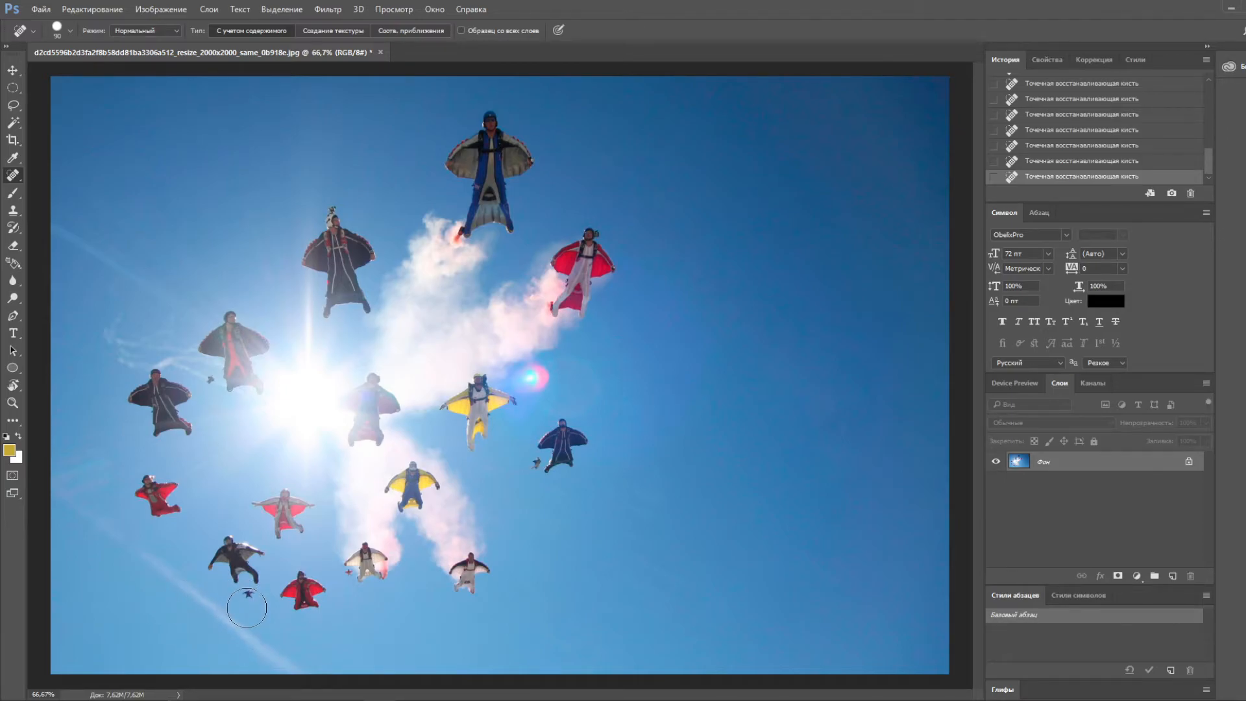
{"action": "left_click", "coordinate": [247, 605]}
{"action": "left_click_drag", "start_coordinate": [149, 488], "coordinate": [167, 496]}
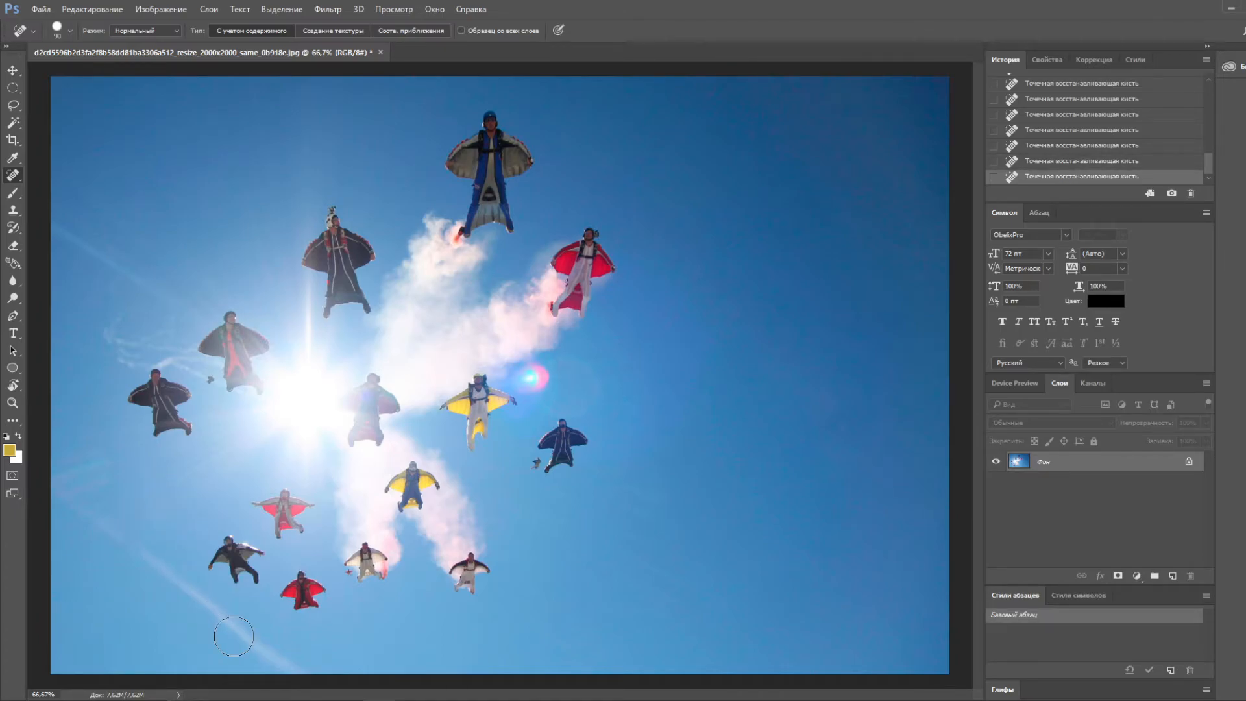
- Heal away the red and black flyers at lower left, the one under the right smoke trail, and the blue one right of the smoke
{"action": "left_click", "coordinate": [303, 587]}
{"action": "left_click", "coordinate": [316, 595]}
{"action": "left_click", "coordinate": [286, 594]}
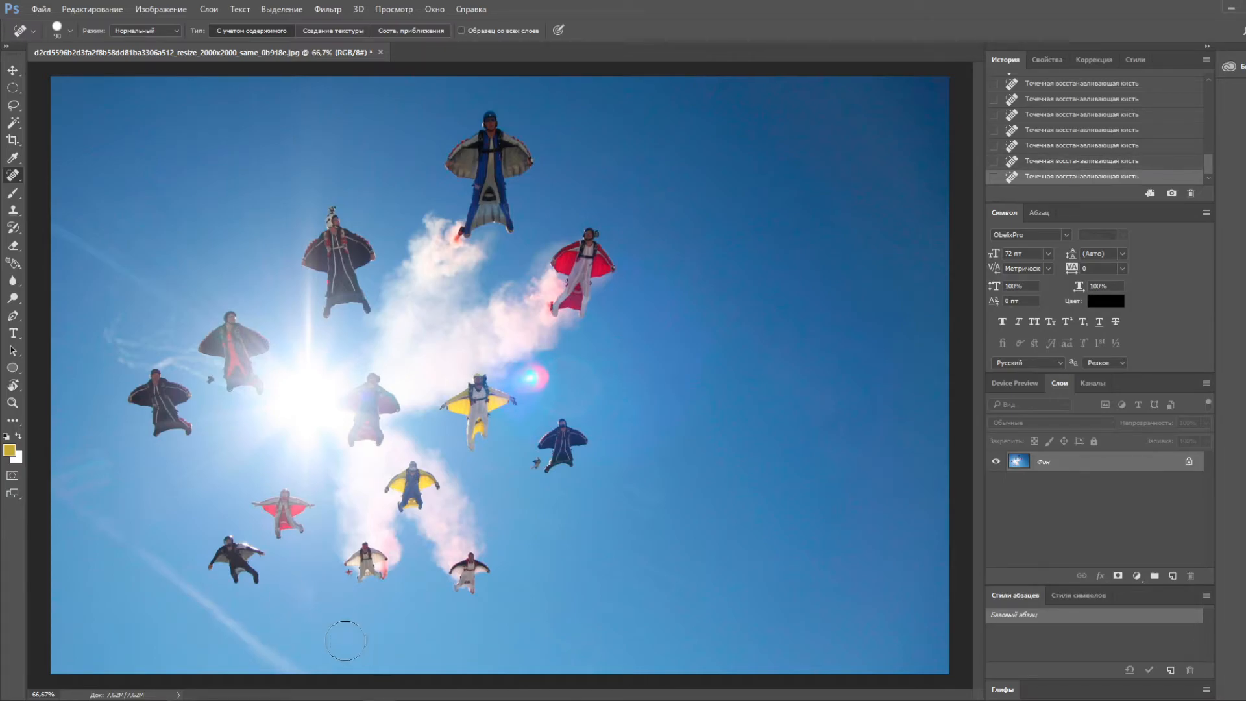
{"action": "left_click", "coordinate": [234, 548]}
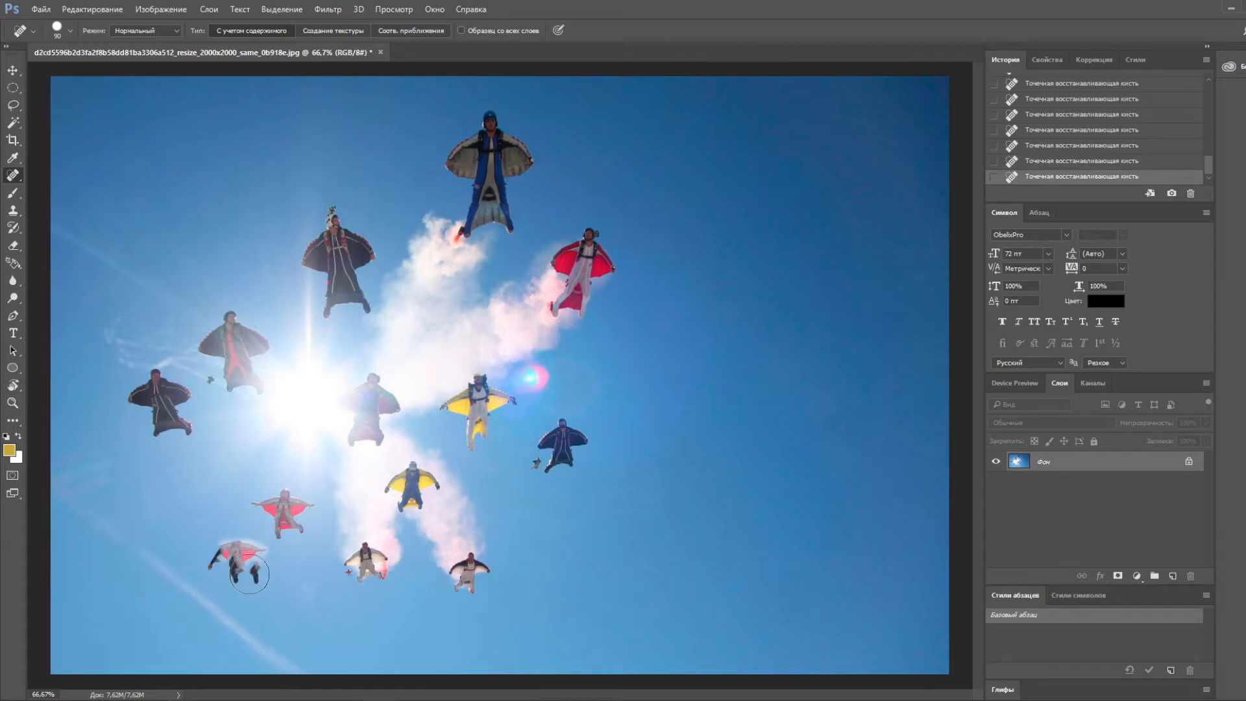
{"action": "left_click_drag", "start_coordinate": [207, 554], "coordinate": [251, 556]}
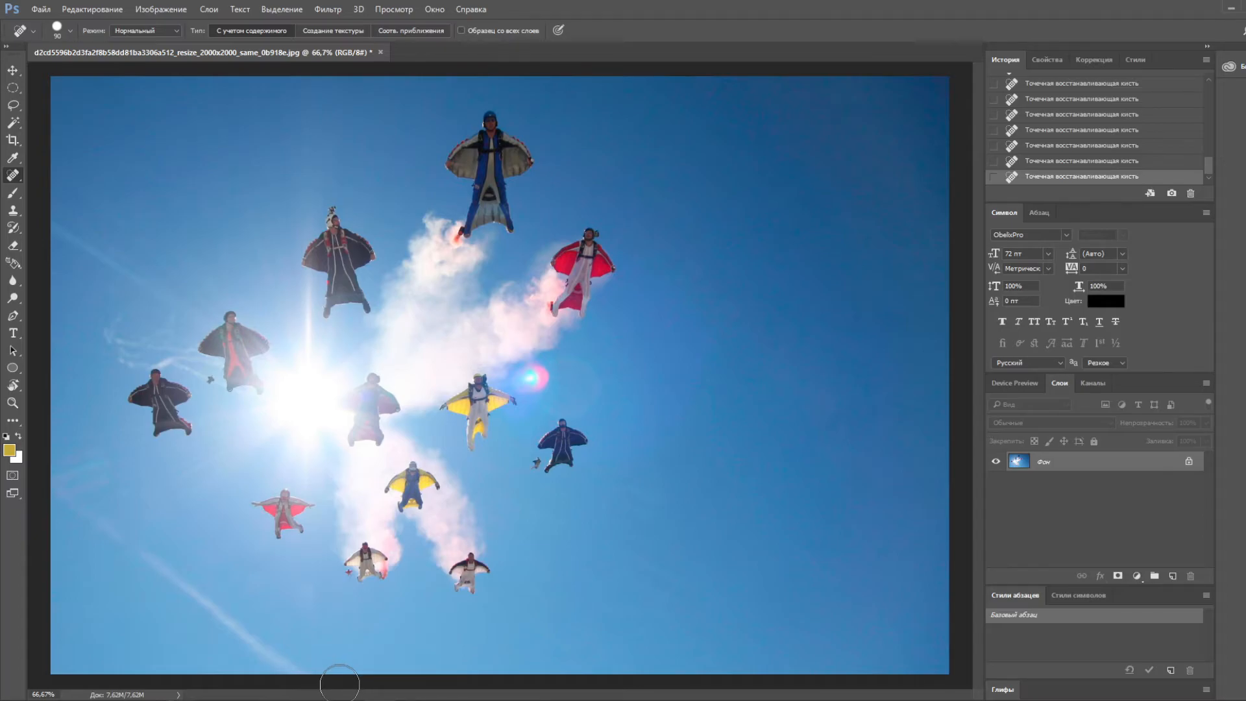
{"action": "mouse_move", "coordinate": [509, 583]}
{"action": "left_mouse_down"}
{"action": "mouse_move", "coordinate": [480, 565]}
{"action": "mouse_move", "coordinate": [457, 576]}
{"action": "left_mouse_up"}
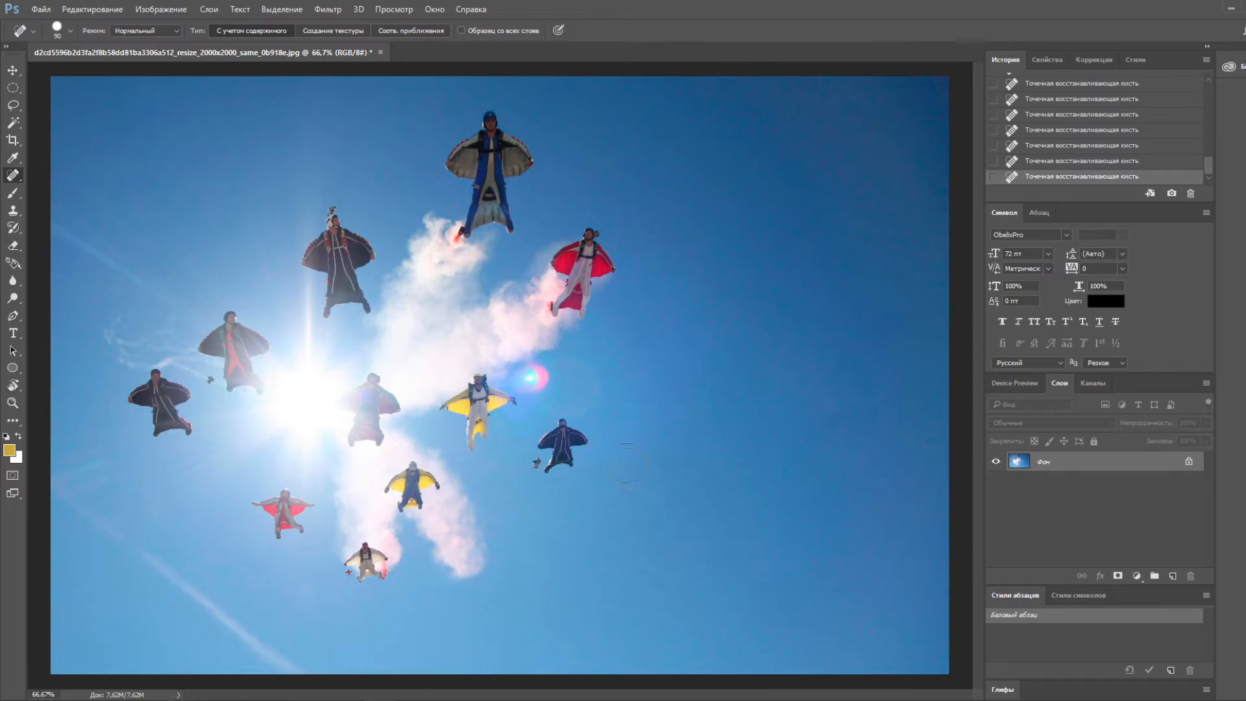
{"action": "mouse_move", "coordinate": [580, 425]}
{"action": "left_mouse_down"}
{"action": "mouse_move", "coordinate": [541, 435]}
{"action": "mouse_move", "coordinate": [540, 468]}
{"action": "mouse_move", "coordinate": [571, 441]}
{"action": "left_mouse_up"}
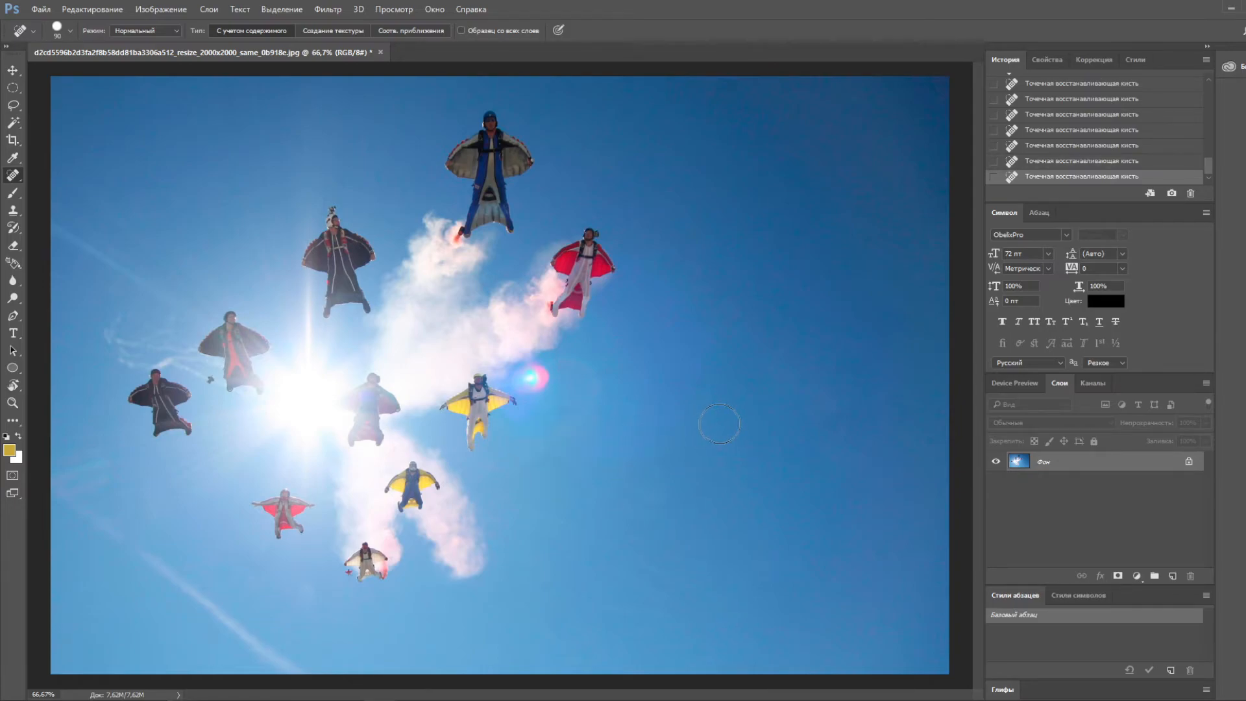